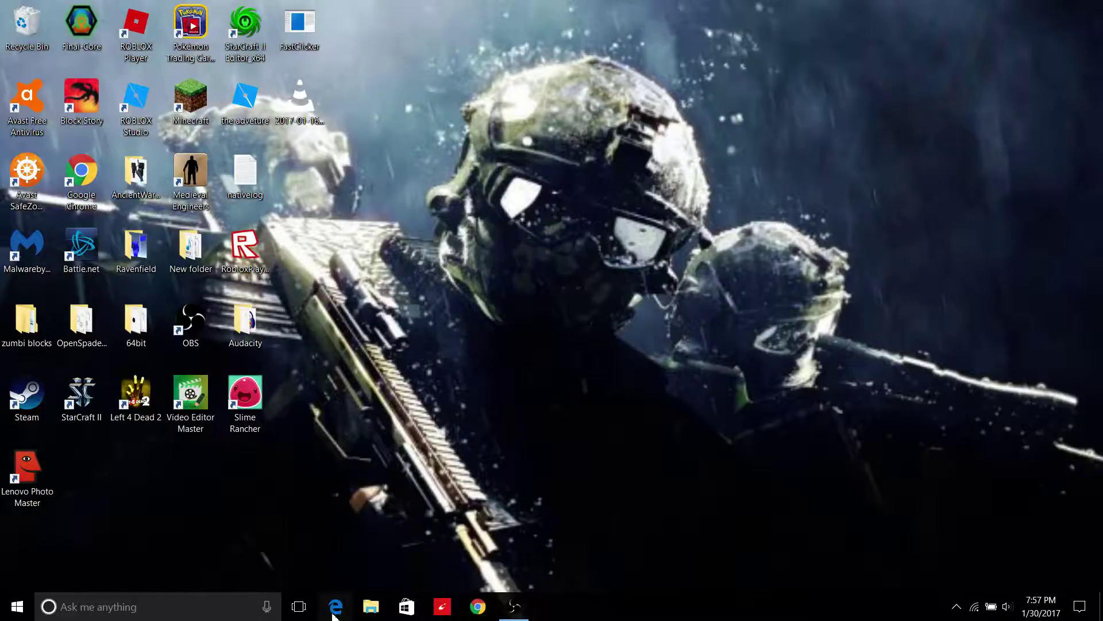
Search 'roblox' in Edge, dismiss the default-browser prompt, pause the intro video and minimize Edge.
{"action": "left_click", "coordinate": [335, 607]}
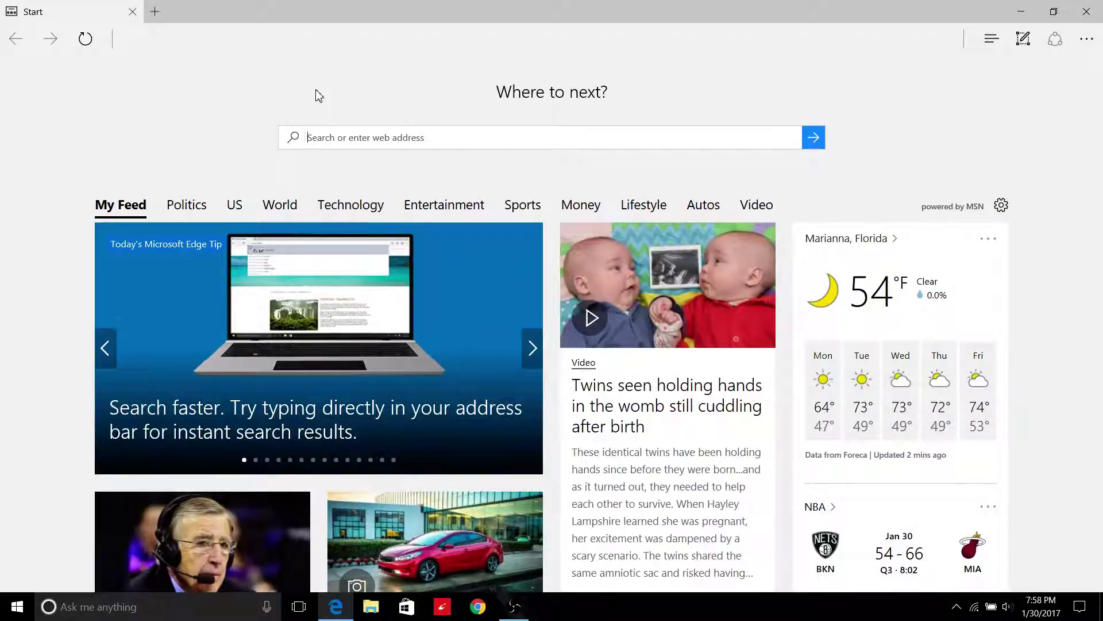
{"action": "type", "text": "roblox"}
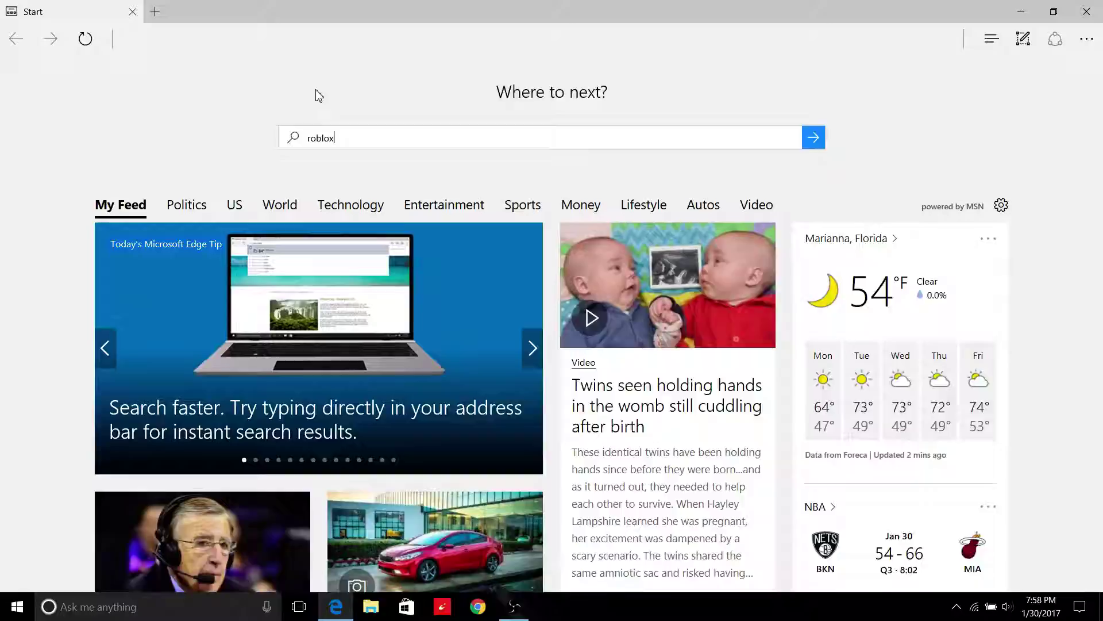
{"action": "key", "text": "Return"}
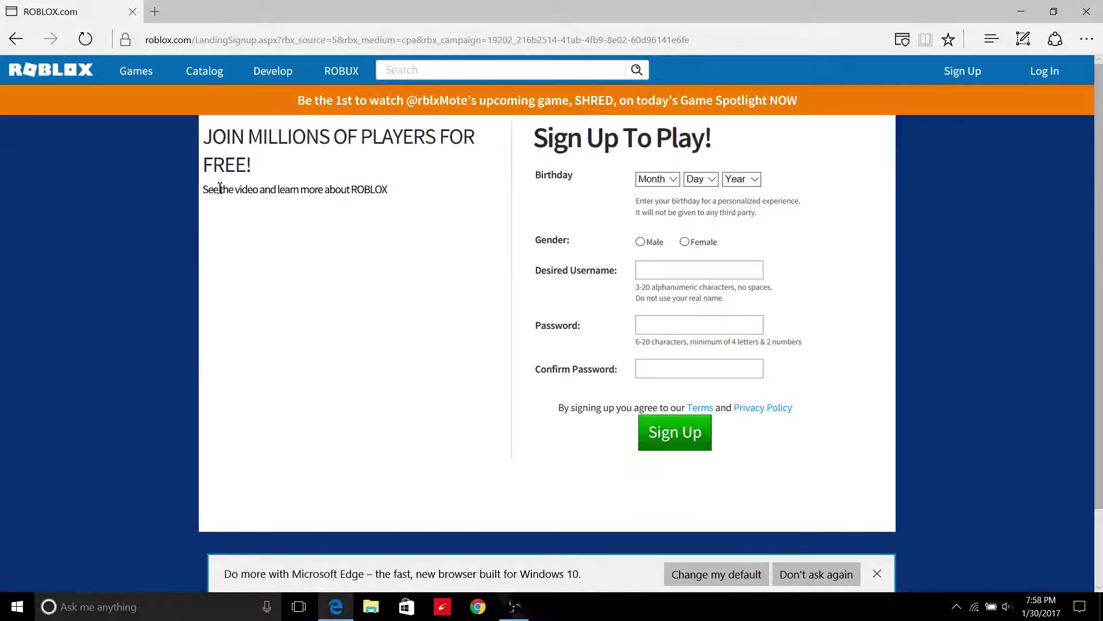
{"action": "left_click", "coordinate": [877, 574]}
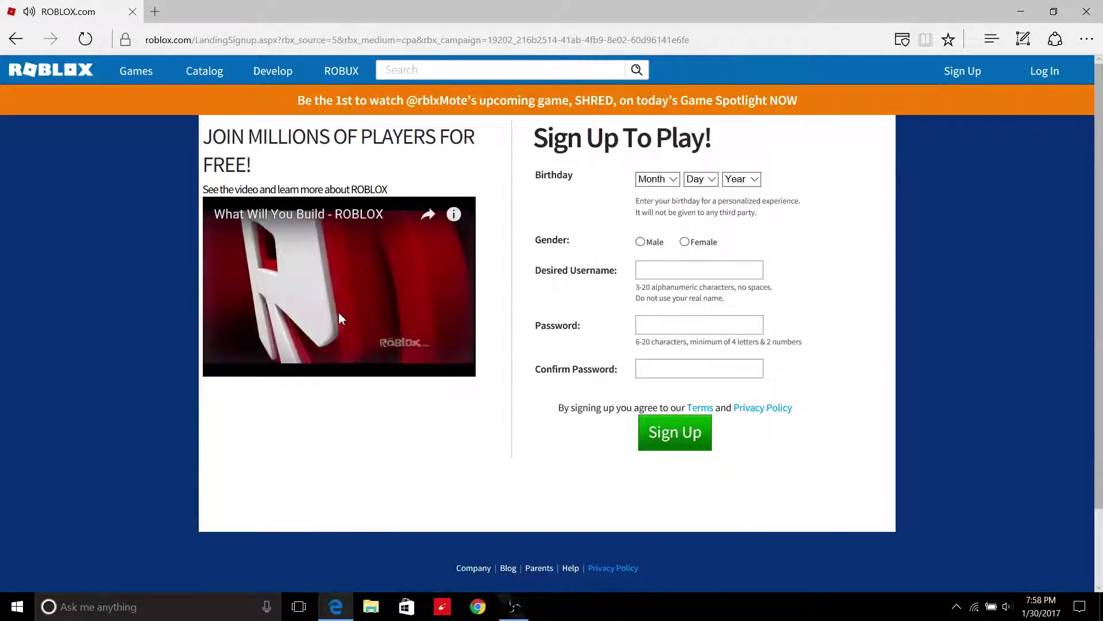
{"action": "left_click", "coordinate": [384, 315]}
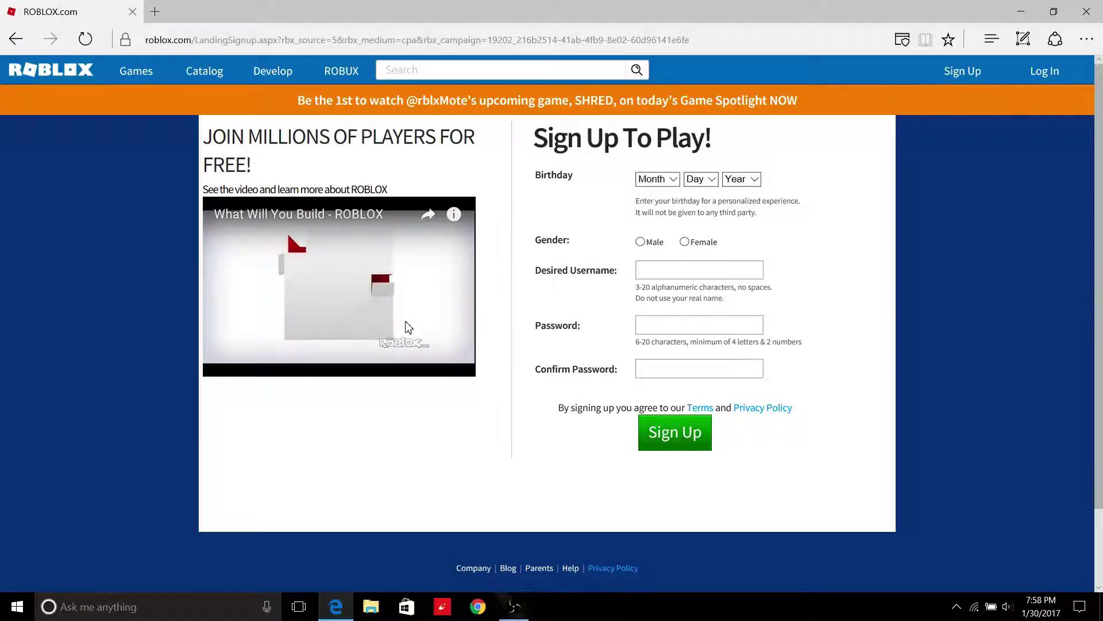
{"action": "left_click", "coordinate": [1022, 11]}
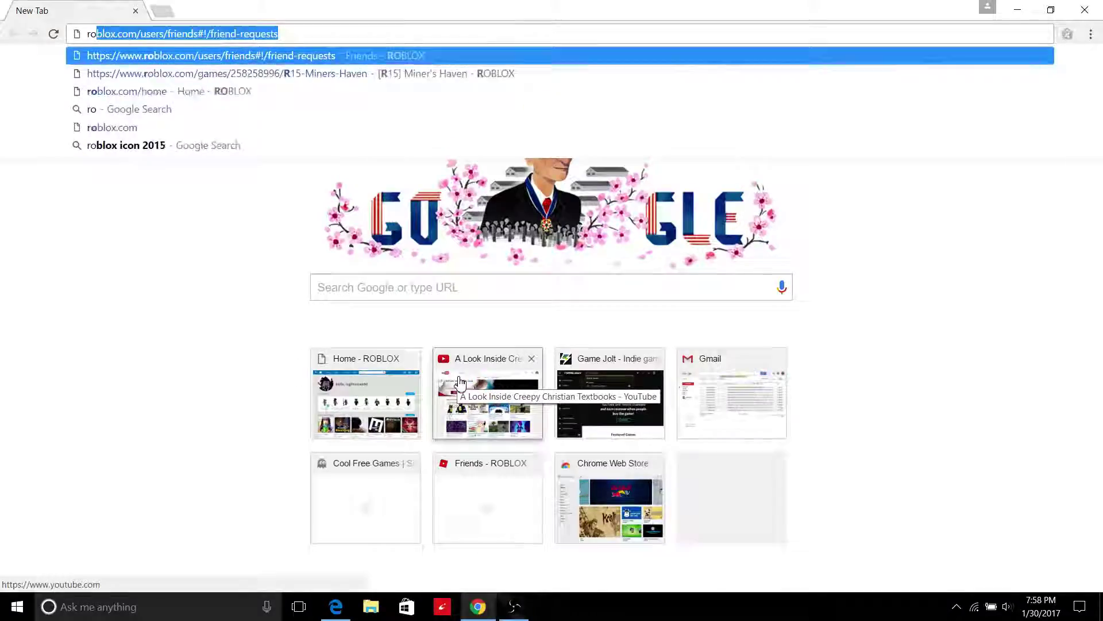
{"action": "type", "text": "blox"}
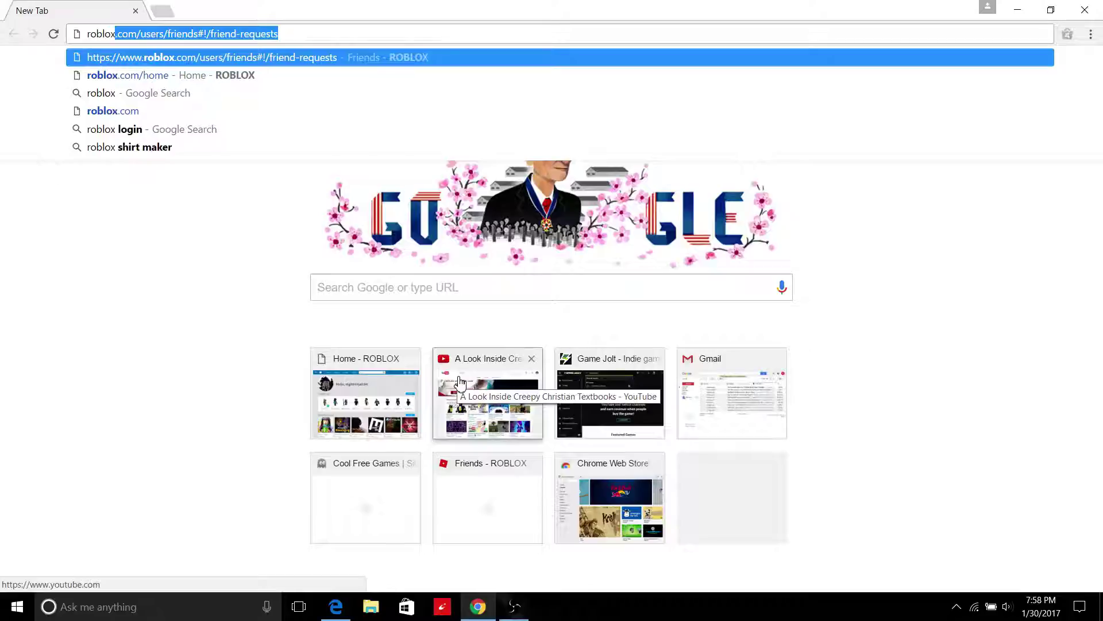
In Chrome, load Roblox's friend requests page, then browse Games, Catalog, Develop and back to Catalog.
{"action": "key", "text": "Return"}
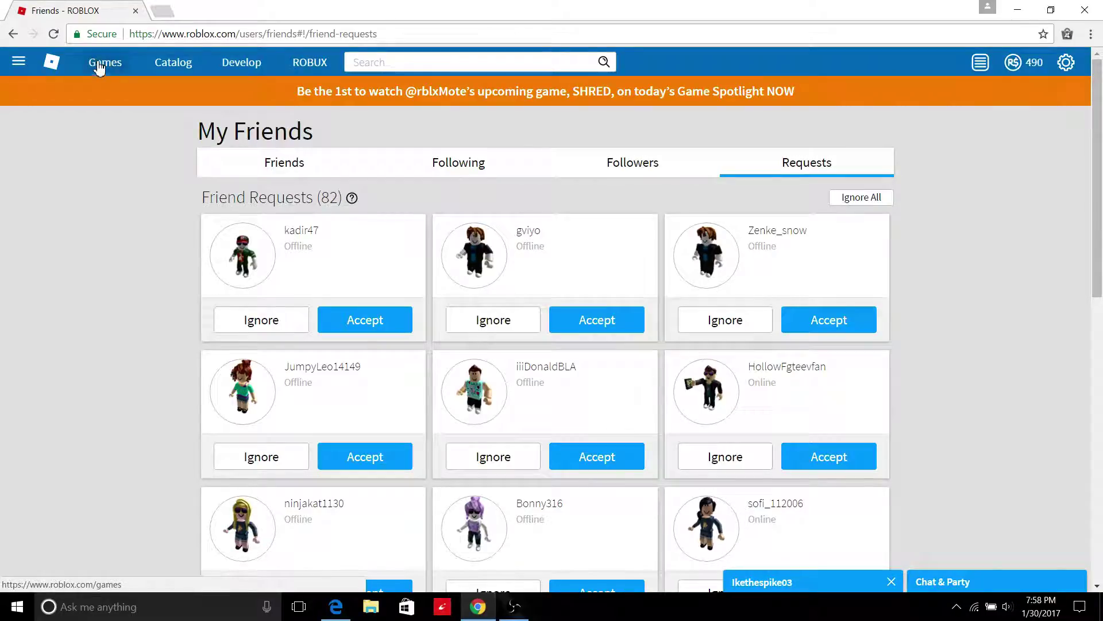
{"action": "left_click", "coordinate": [106, 72]}
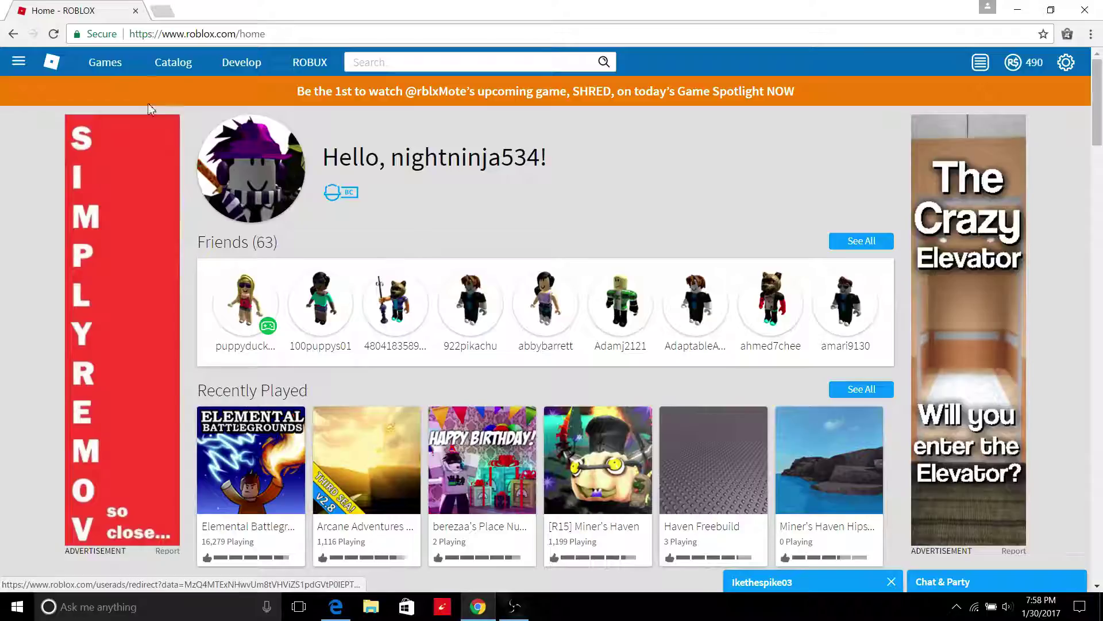
{"action": "left_click", "coordinate": [160, 69]}
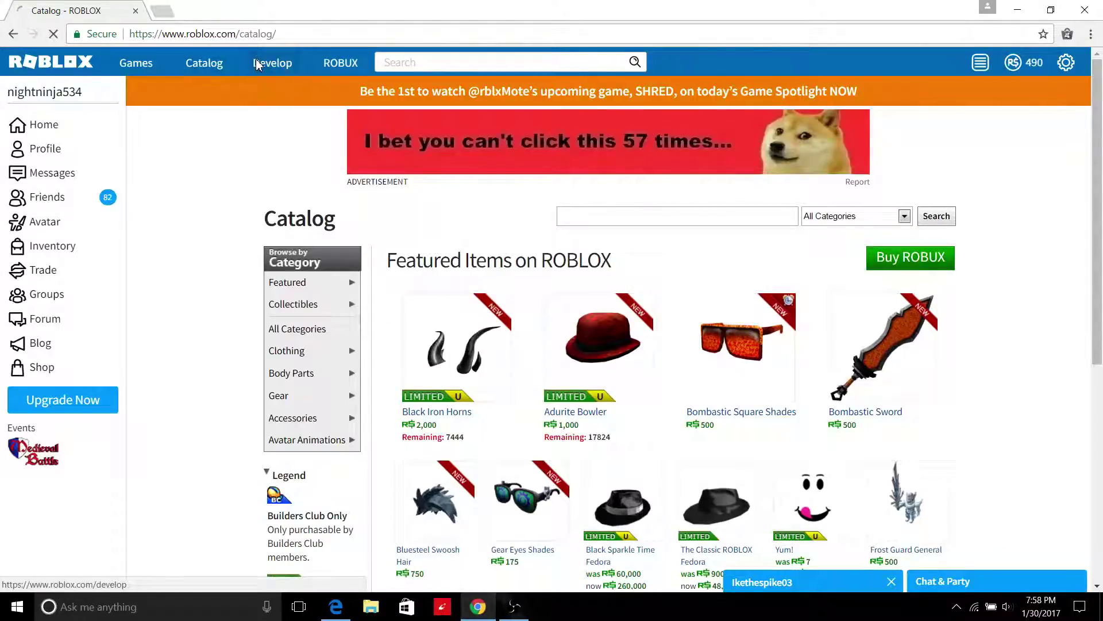
{"action": "left_click", "coordinate": [259, 64]}
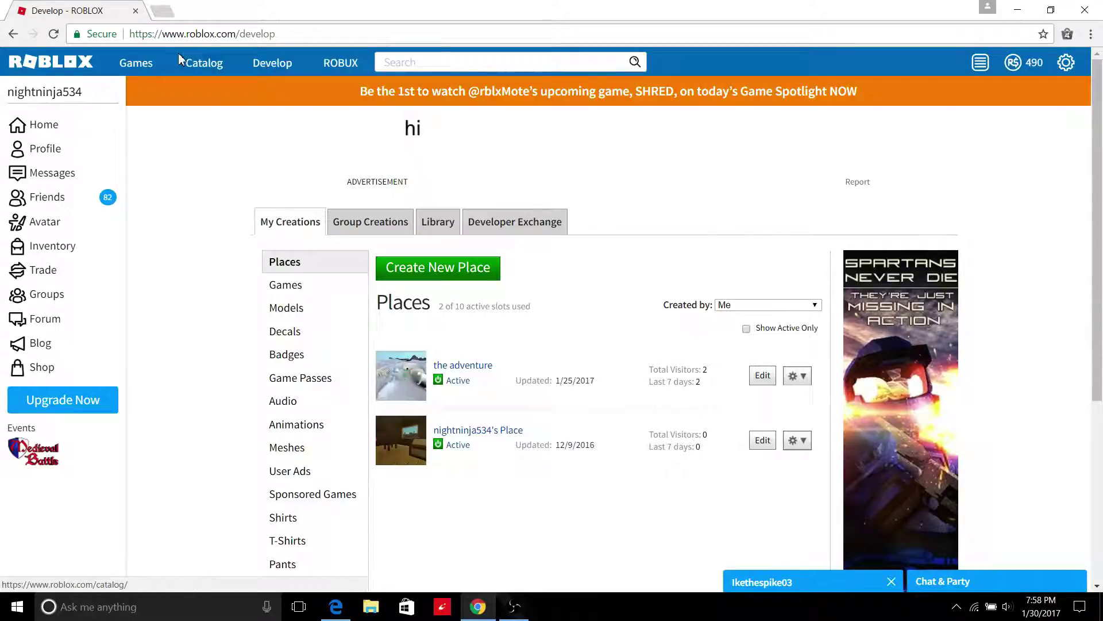
{"action": "left_click", "coordinate": [195, 70]}
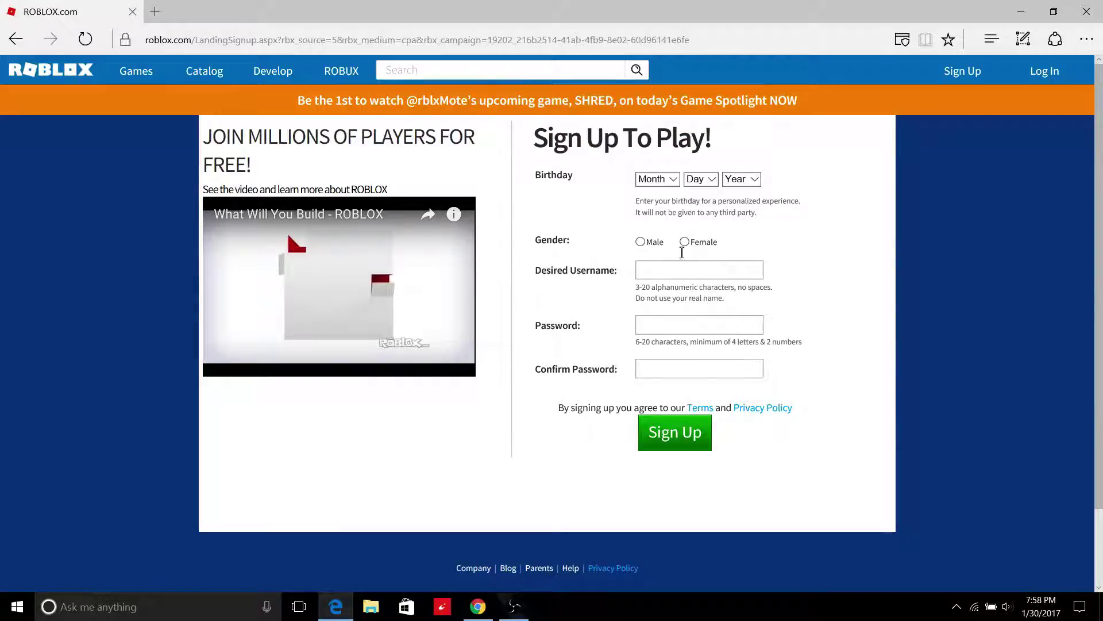
{"action": "scroll", "coordinate": [565, 240], "scroll_direction": "down", "scroll_amount": 1}
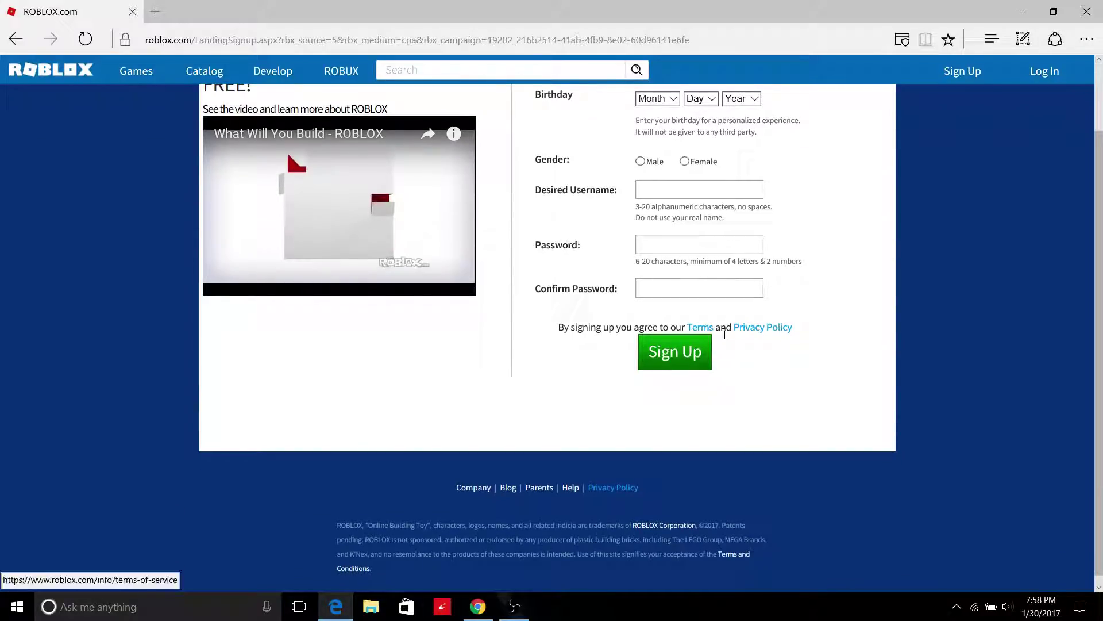
{"action": "scroll", "coordinate": [687, 358], "scroll_direction": "up", "scroll_amount": 1}
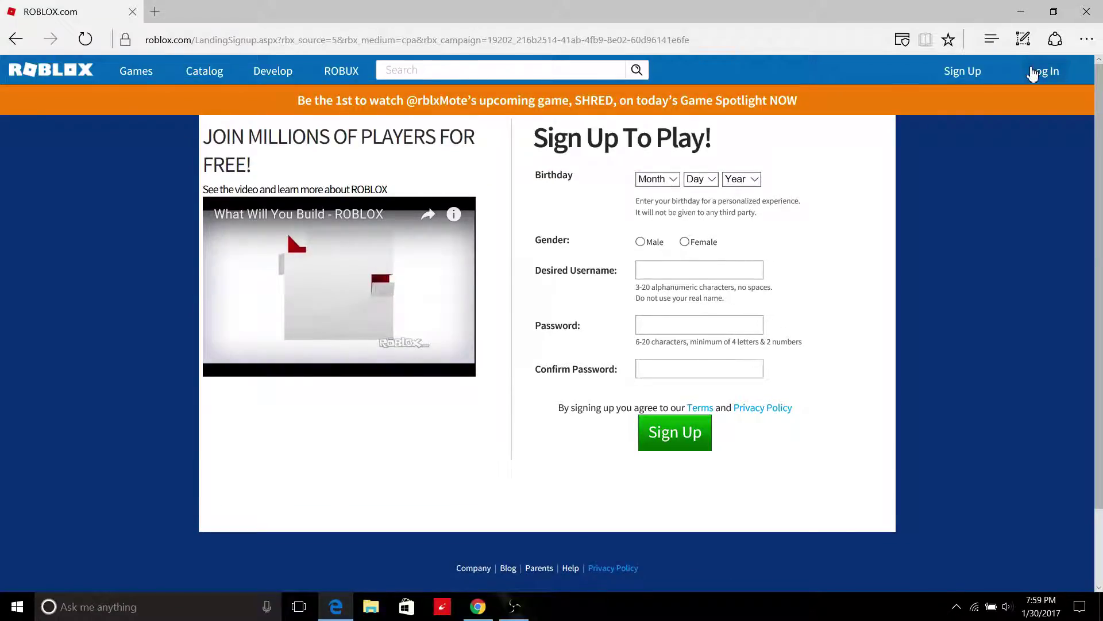
In Edge, browse Roblox's Games, Develop, Catalog, Robux and Games pages, return home, and close Edge.
{"action": "left_click", "coordinate": [141, 76]}
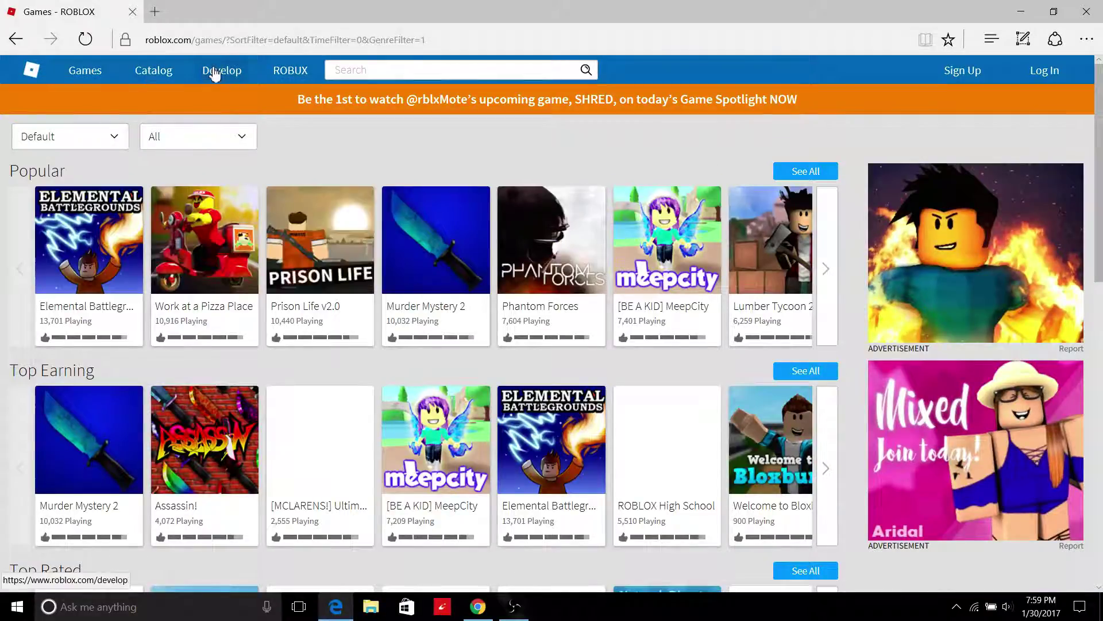
{"action": "left_click", "coordinate": [213, 76]}
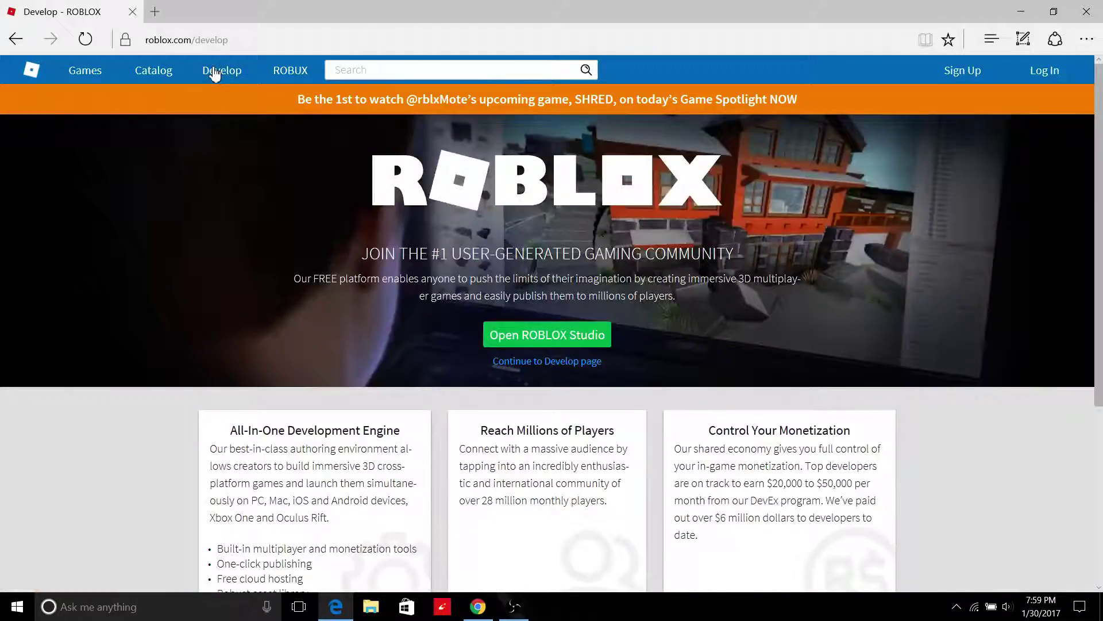
{"action": "left_click", "coordinate": [165, 72]}
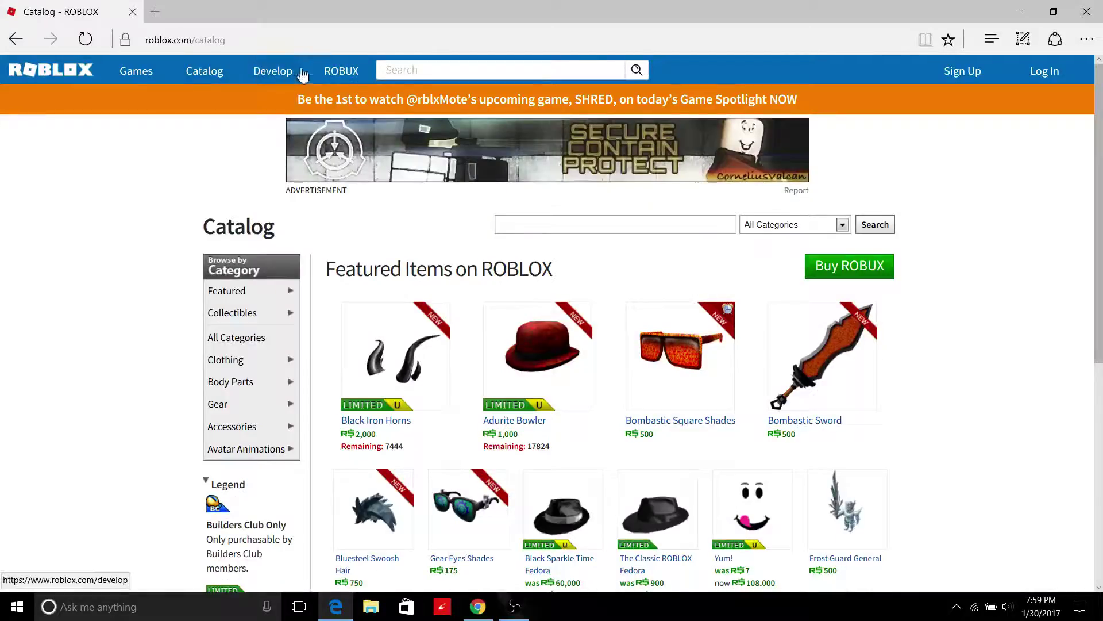
{"action": "left_click", "coordinate": [298, 73]}
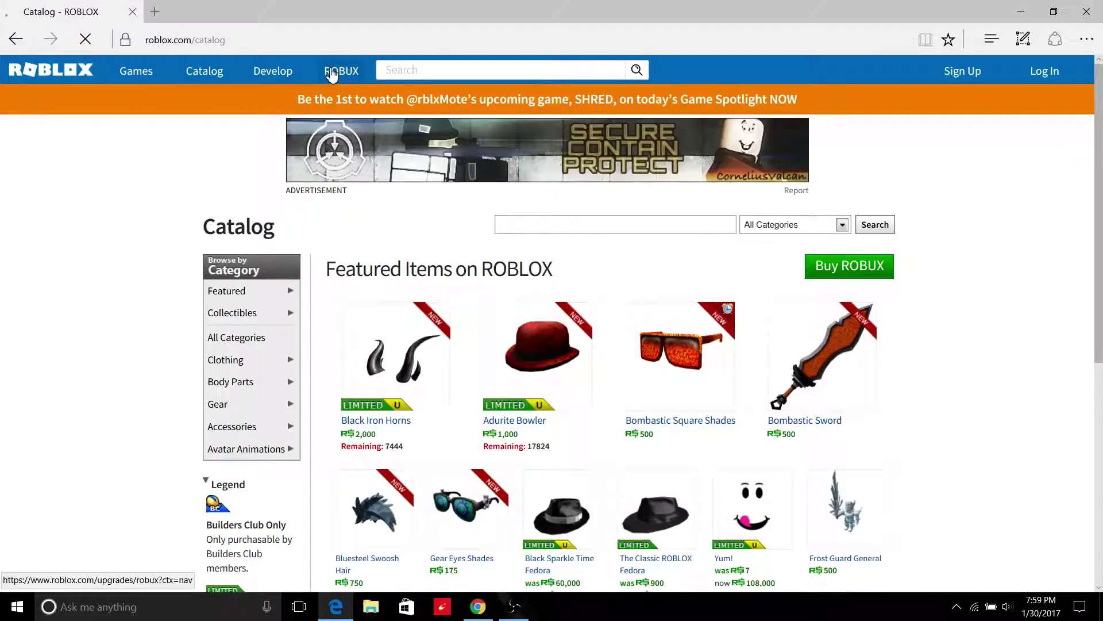
{"action": "left_click", "coordinate": [87, 73]}
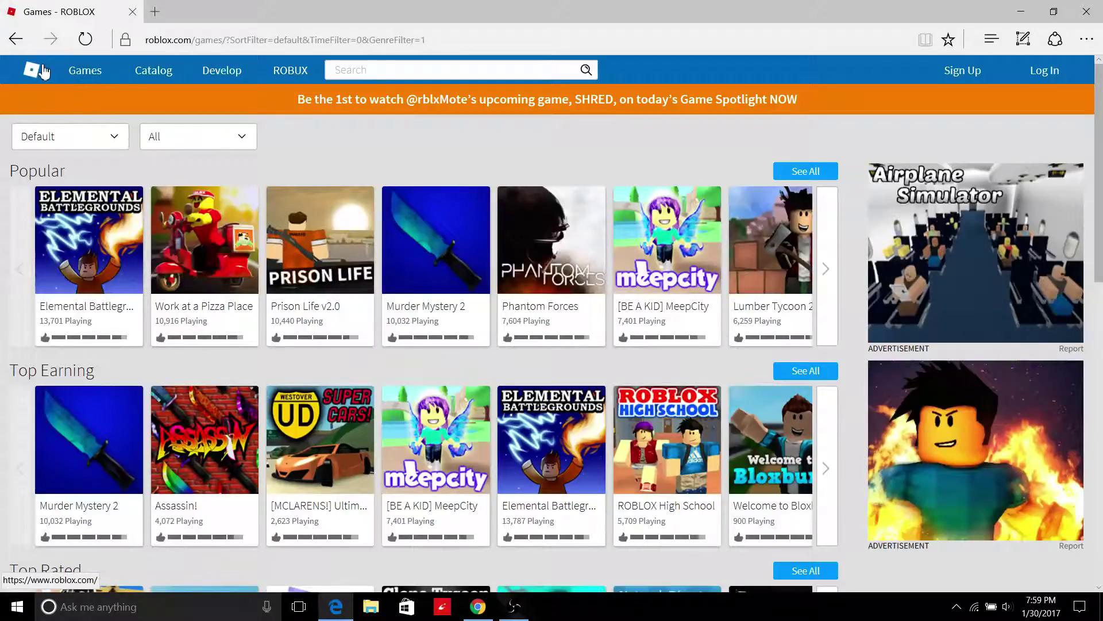
{"action": "left_click", "coordinate": [40, 71]}
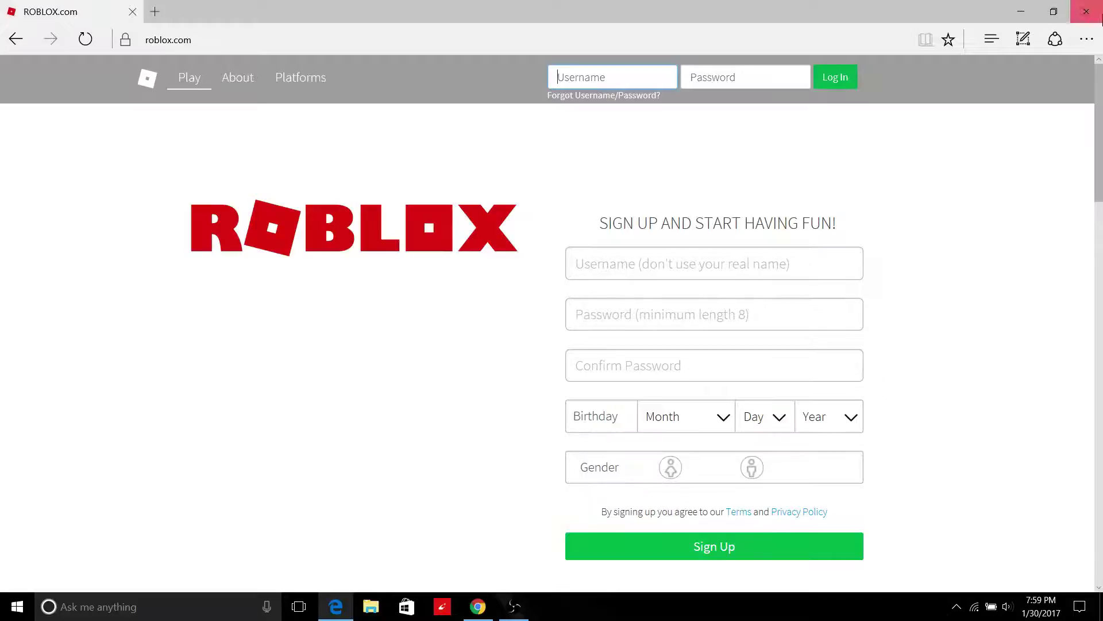
{"action": "left_click", "coordinate": [1086, 11]}
Close the remaining Chrome window and restore the OBS recording window from the taskbar.
{"action": "left_click", "coordinate": [1088, 9]}
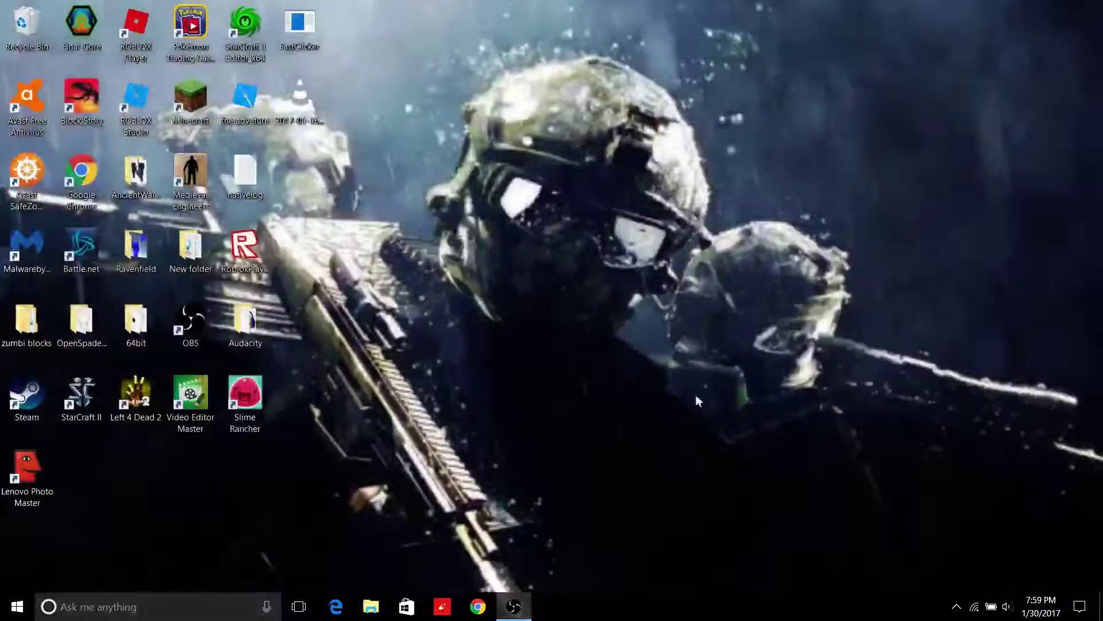
{"action": "left_click", "coordinate": [513, 605]}
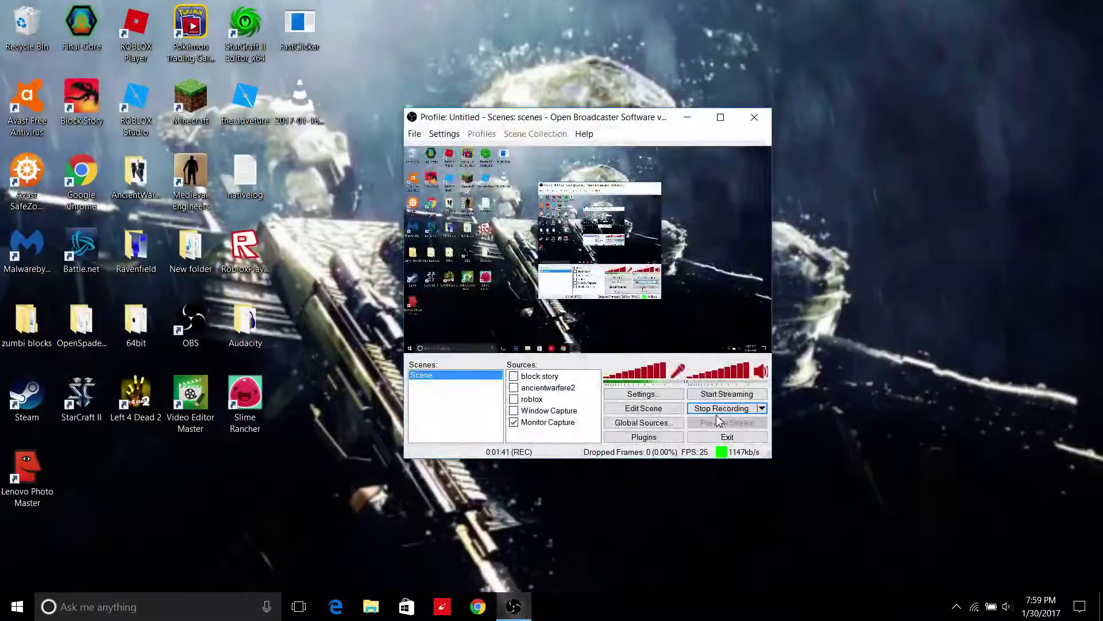